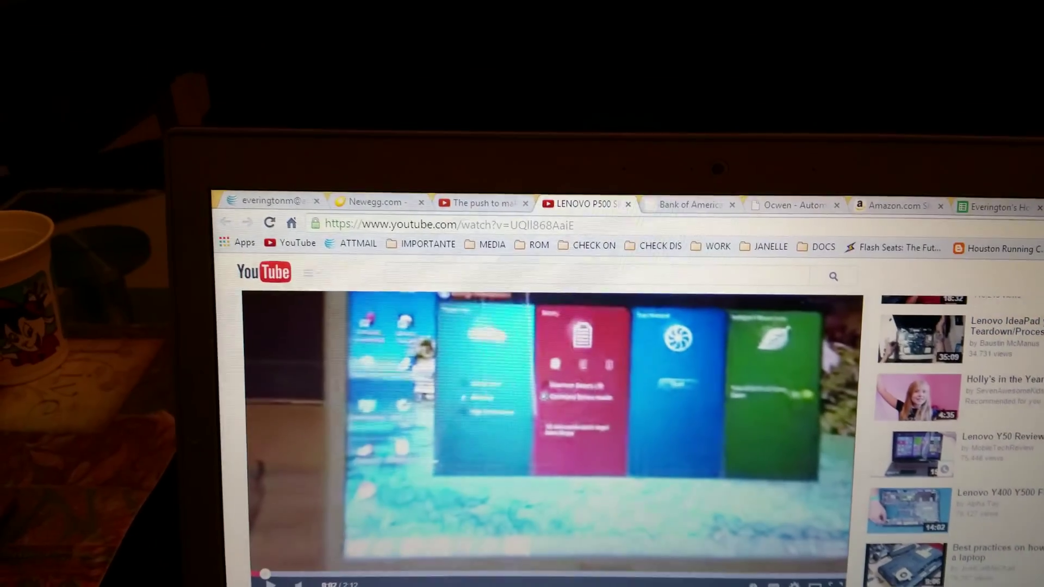
scroll(538, 424, down, 3)
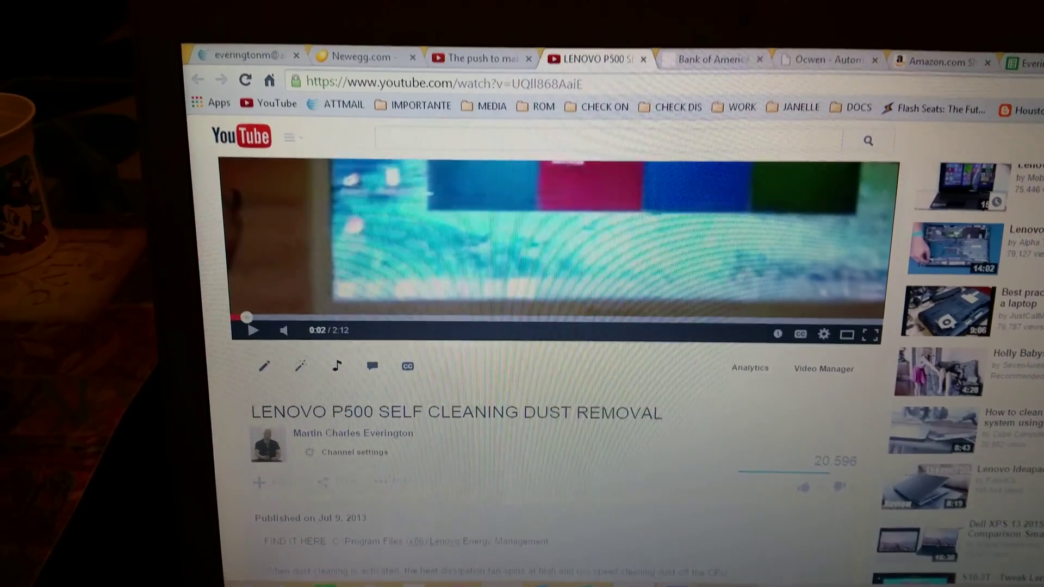
Step: Minimize the YouTube dust removal video with Windows+D to reveal the desktop
key(super+d)
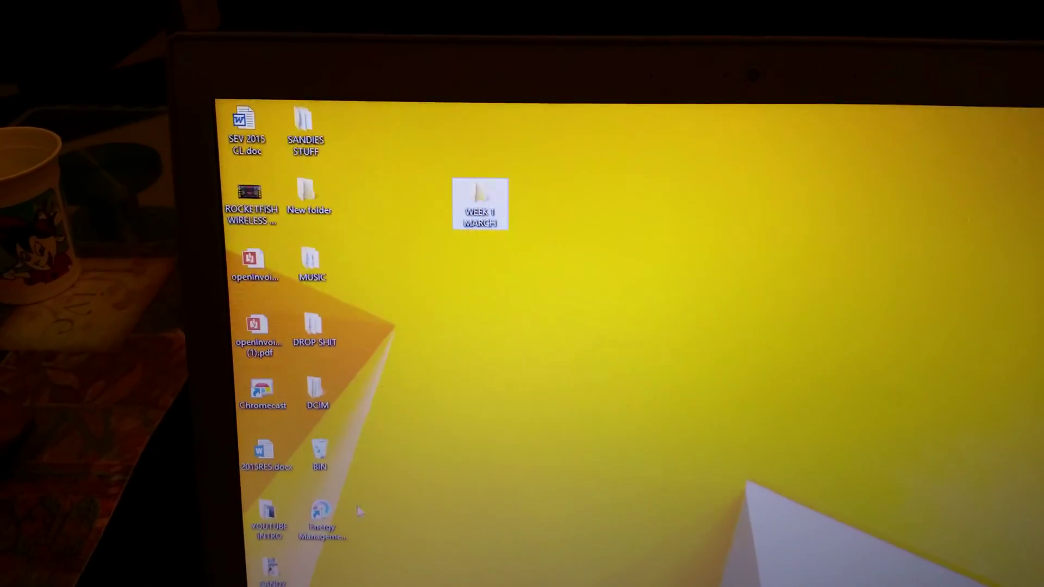
Step: Launch Lenovo Energy Management from its desktop icon
double_click(312, 499)
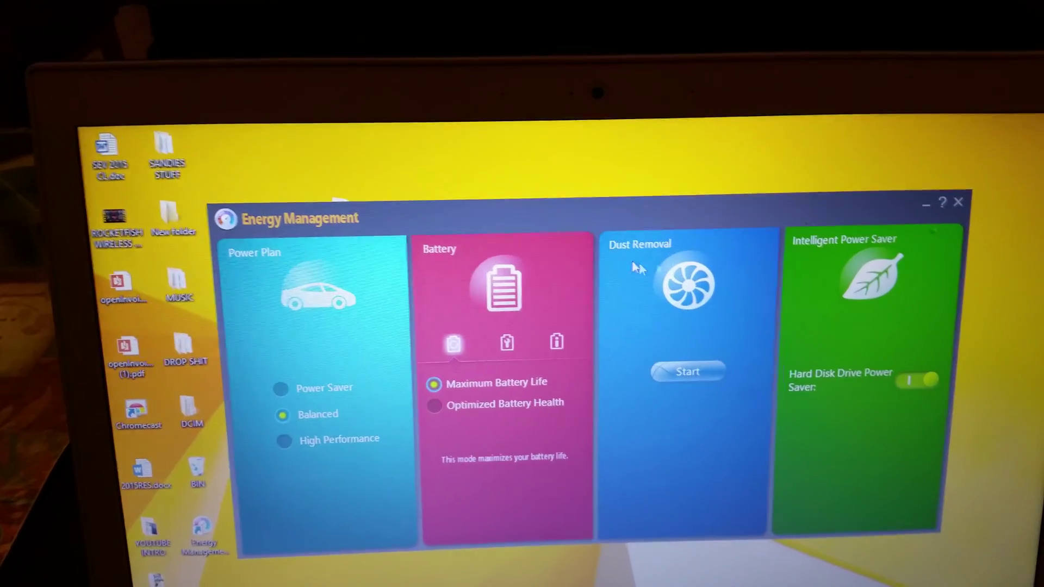
Step: Start the cleaning run from the Dust Removal panel
click(702, 372)
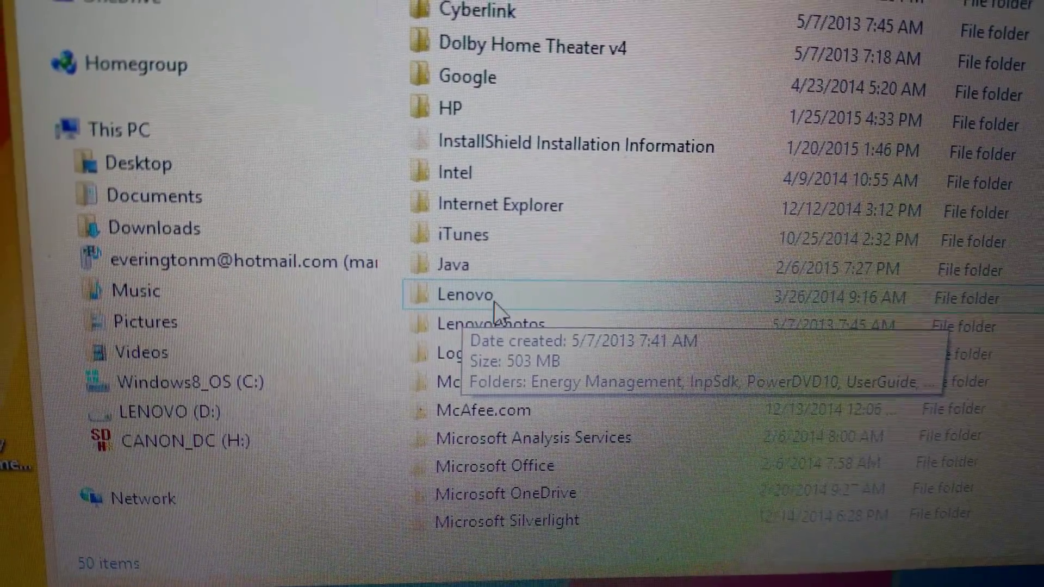
Step: Open the Lenovo folder and bring up the context menu for Energy Management.exe
click(492, 297)
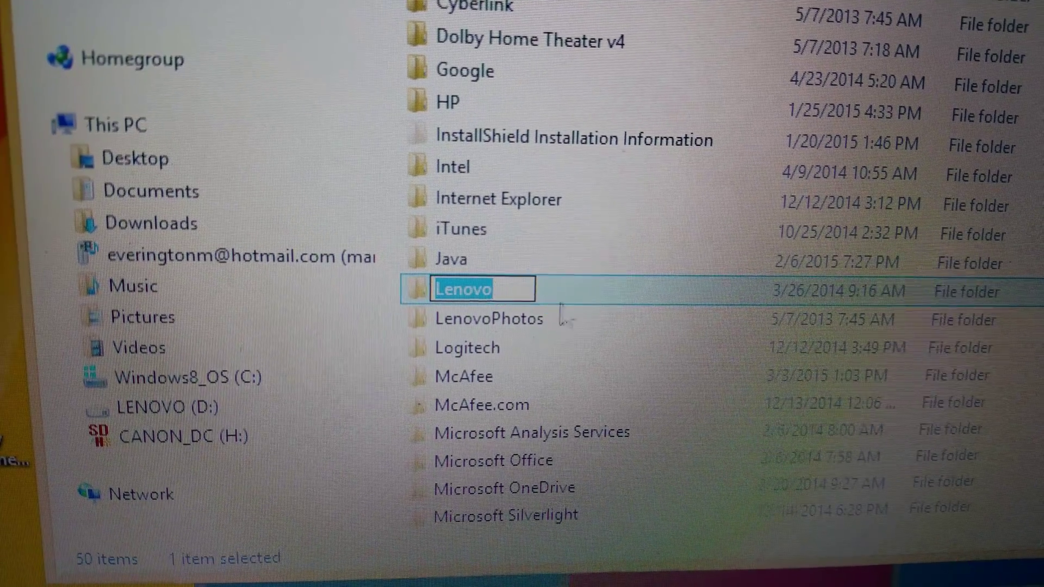
double_click(567, 291)
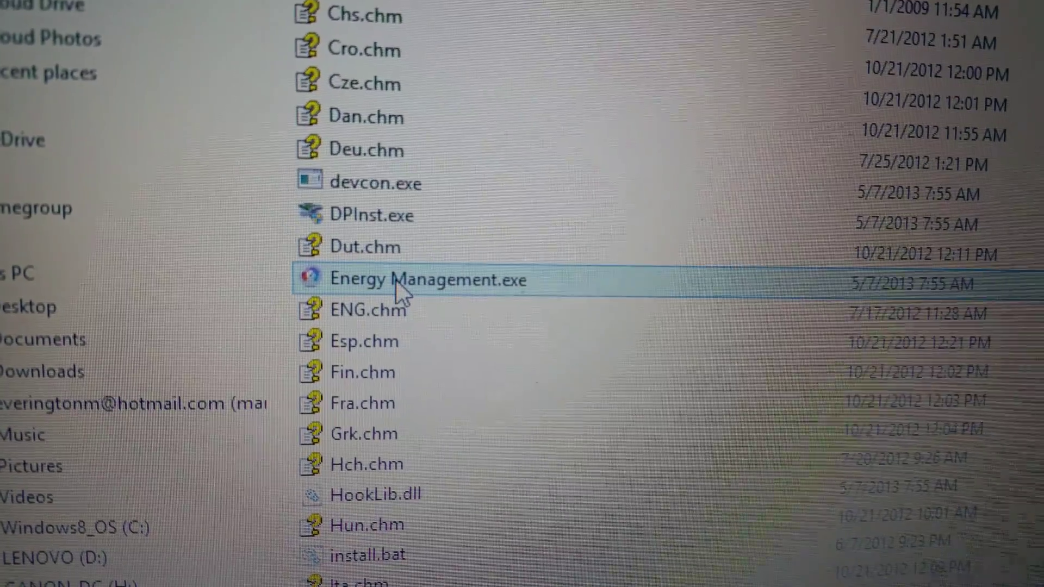
right_click(395, 279)
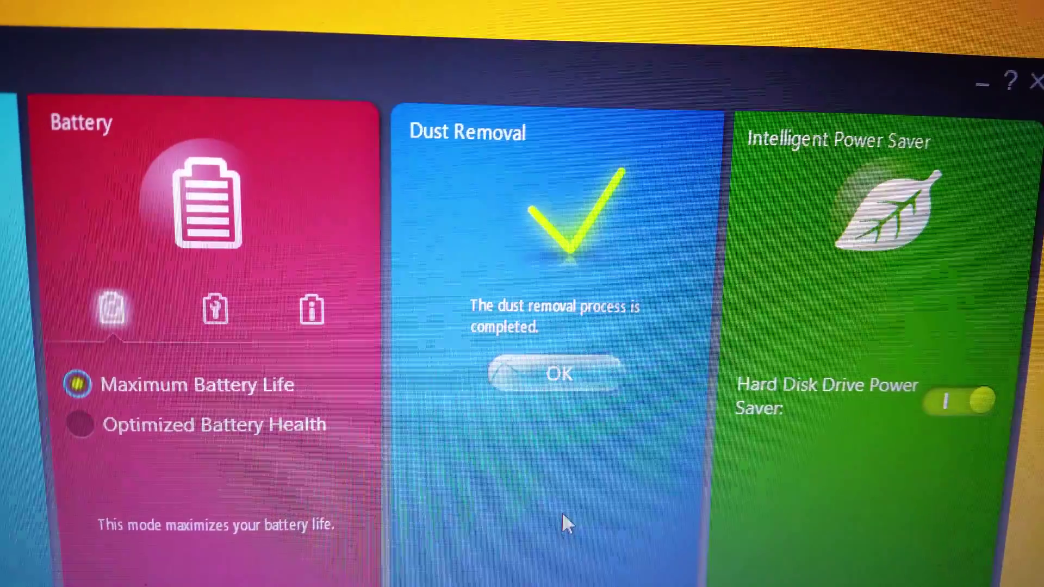
Step: Dismiss the Dust Removal completion message with OK
click(583, 363)
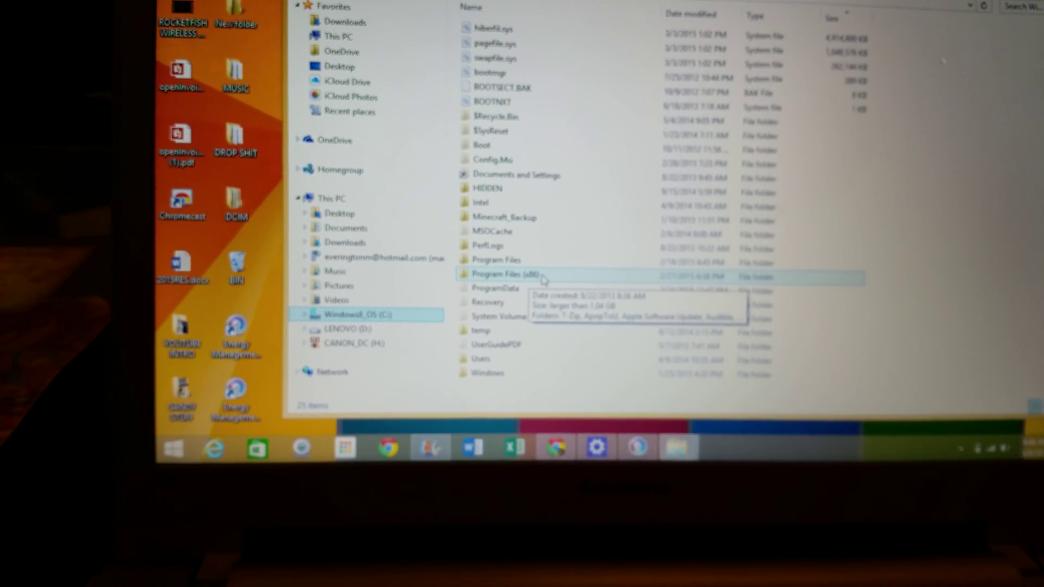
Step: Browse Program Files (x86) > Lenovo > Energy Management and open Energy Management.exe's context menu
double_click(502, 289)
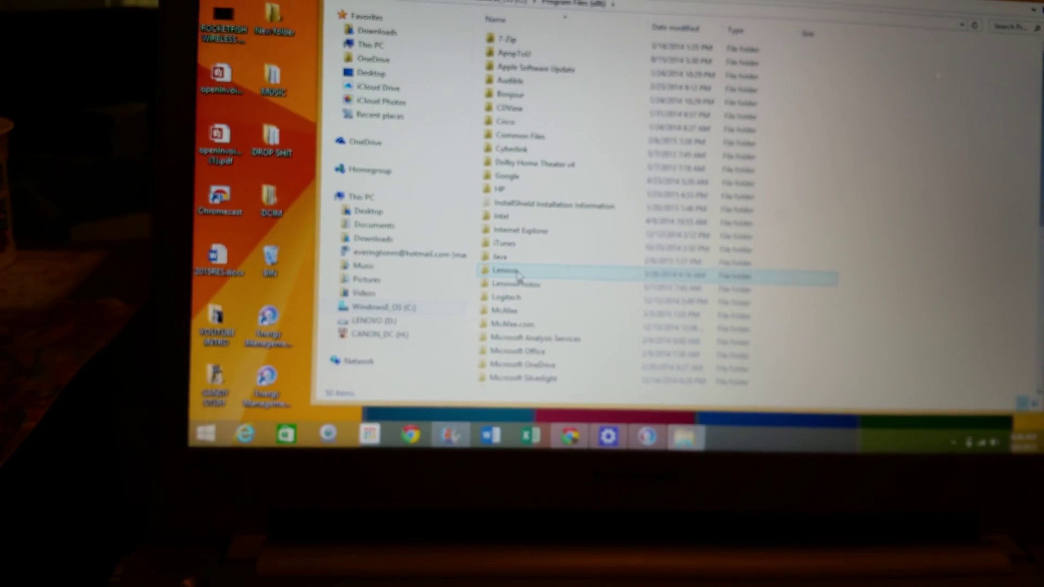
click(523, 264)
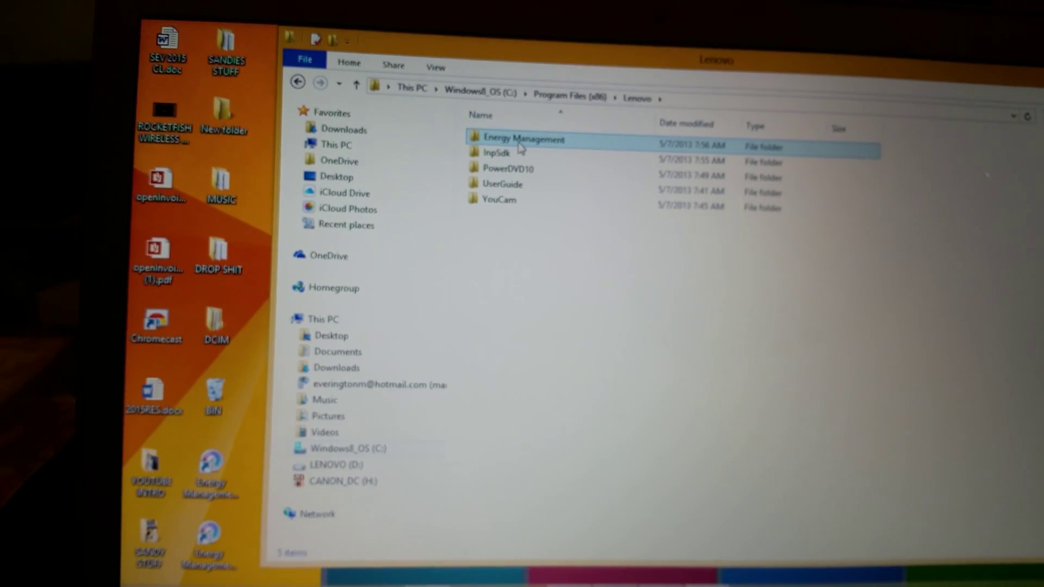
double_click(523, 145)
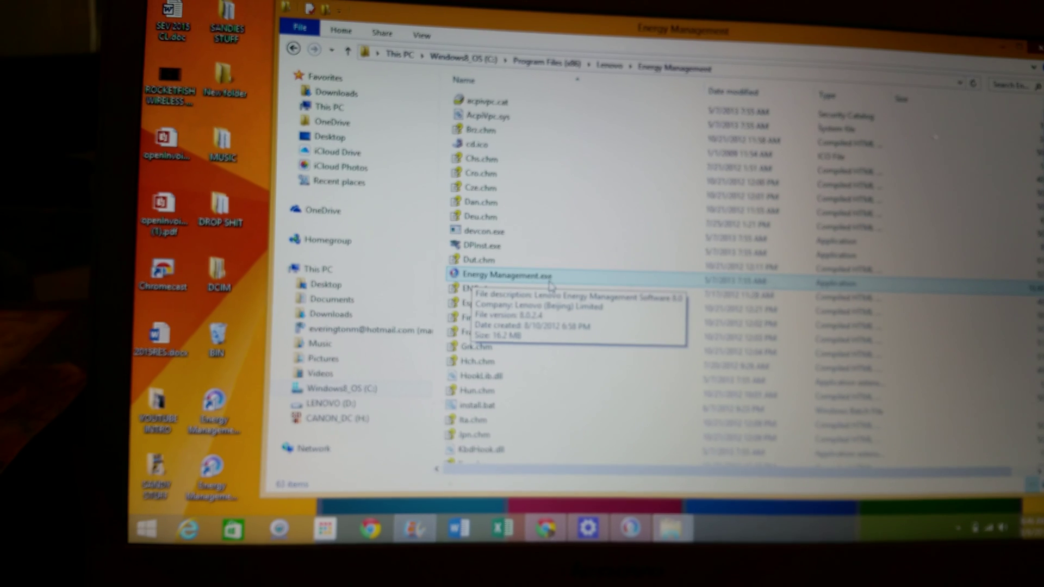
click(554, 280)
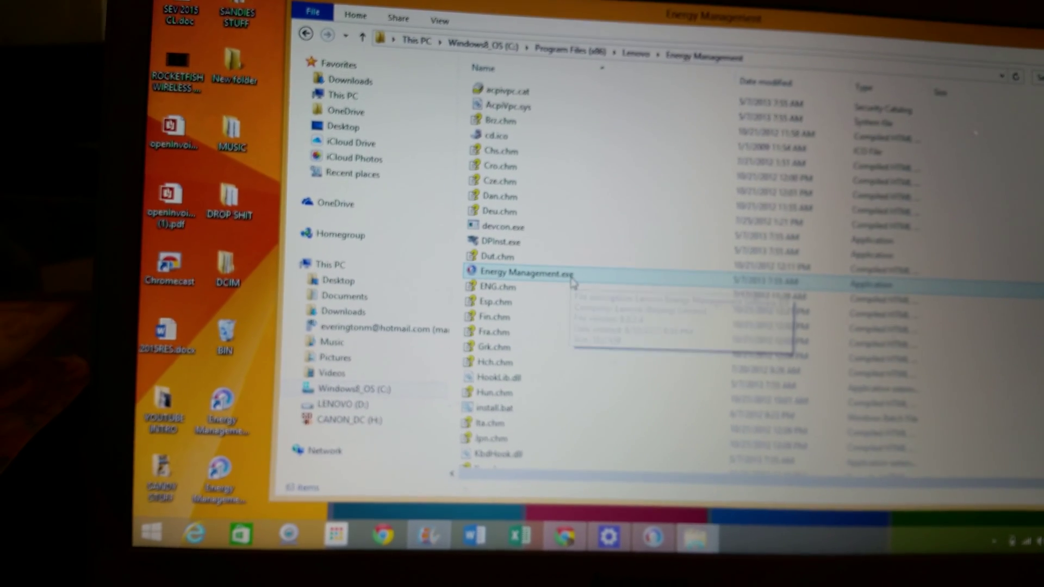
right_click(561, 285)
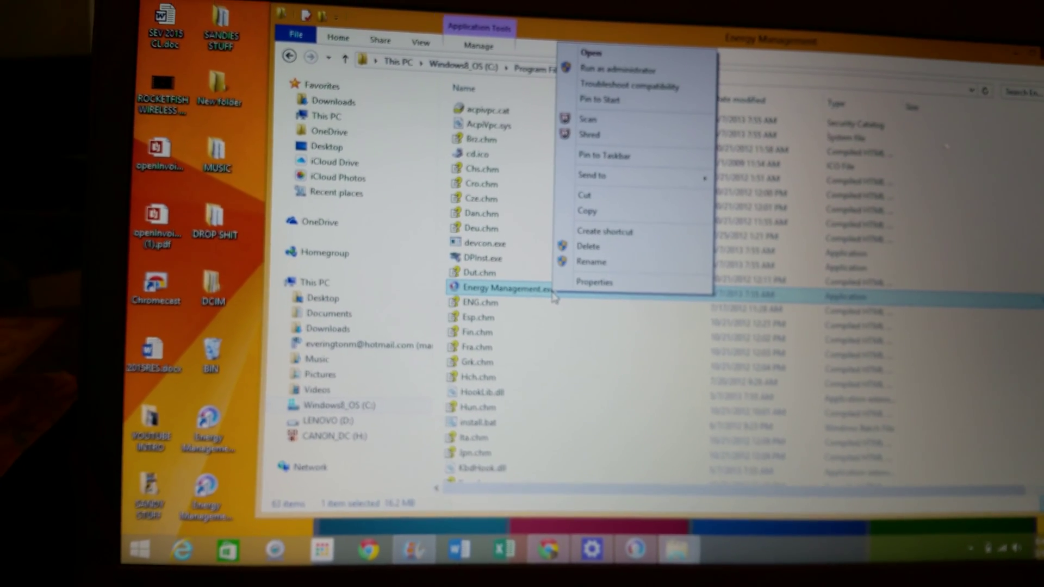